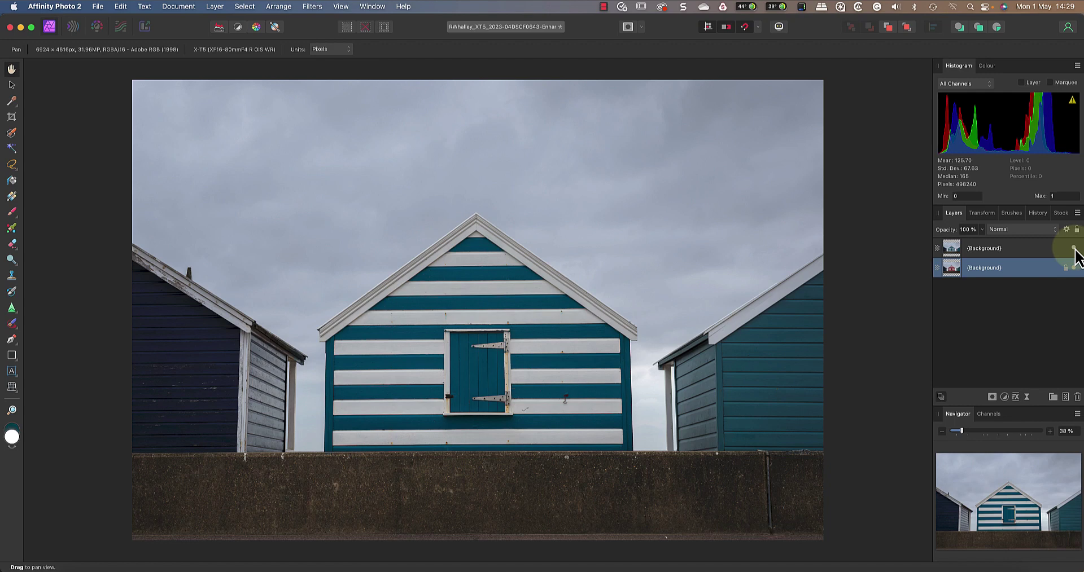
- Hide the upper background layer and add an HSL adjustment above the photo of the red-striped hut
click(1073, 249)
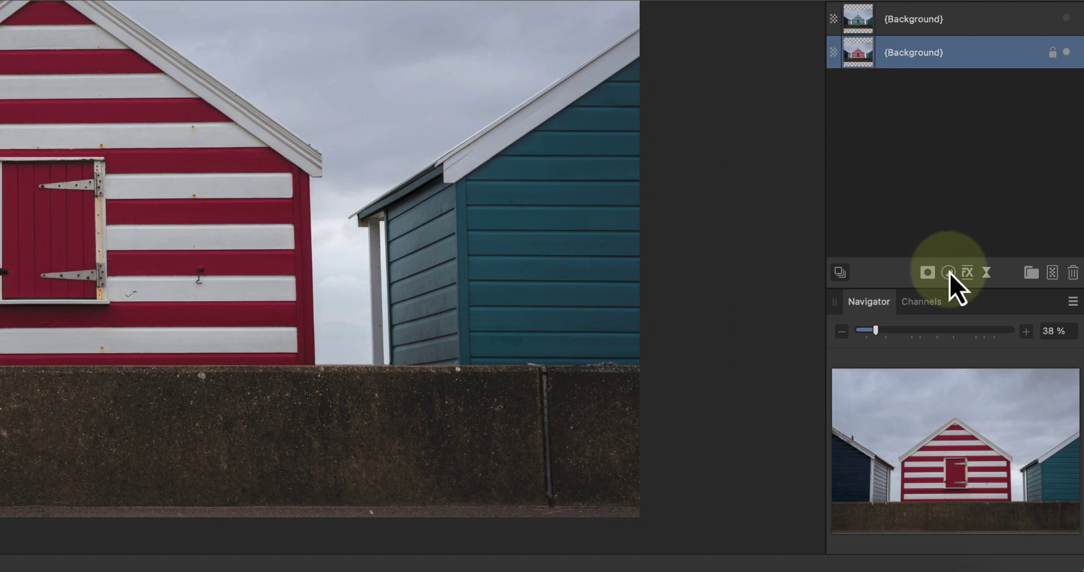
click(948, 273)
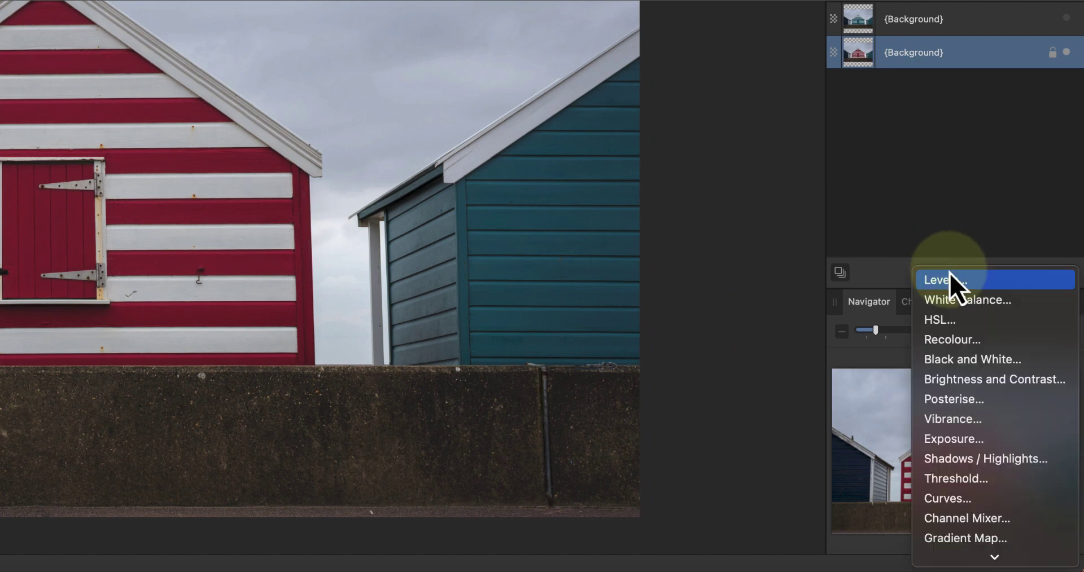
click(951, 320)
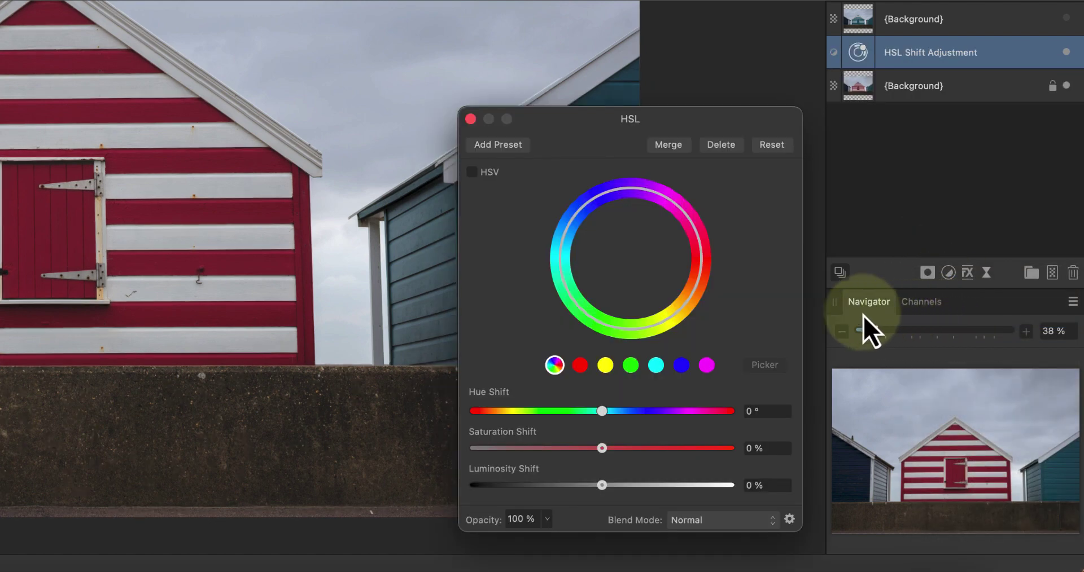
- Restrict the HSL adjustment to the reds, sampling the range from a red stripe on the central hut
click(580, 365)
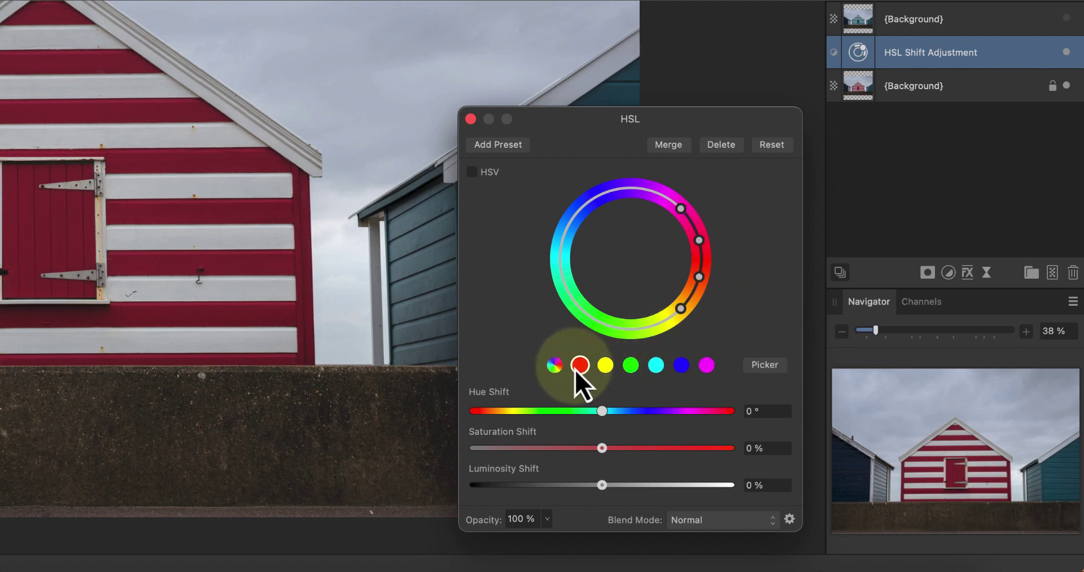
click(761, 371)
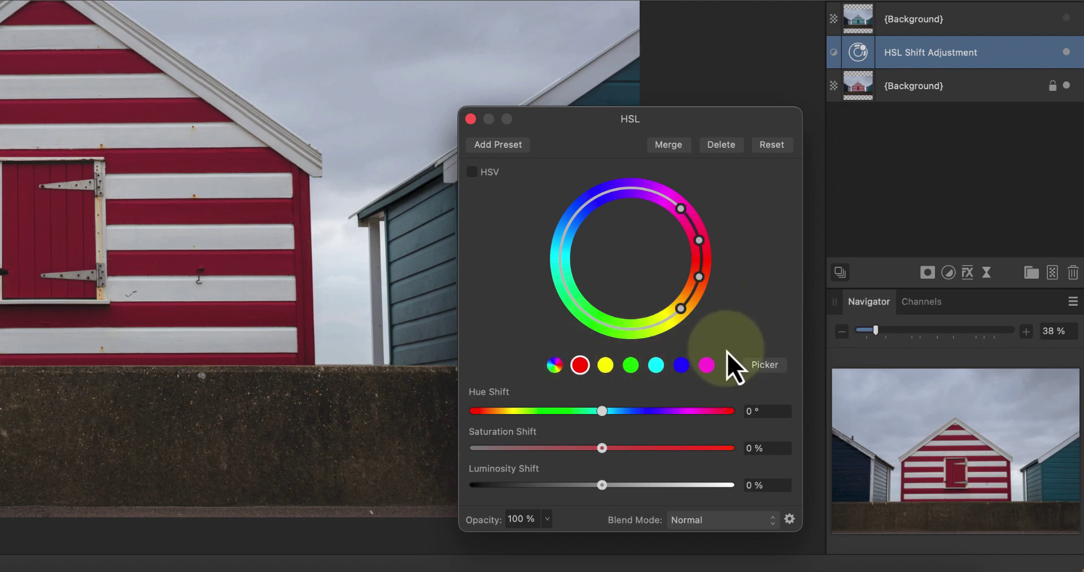
click(151, 209)
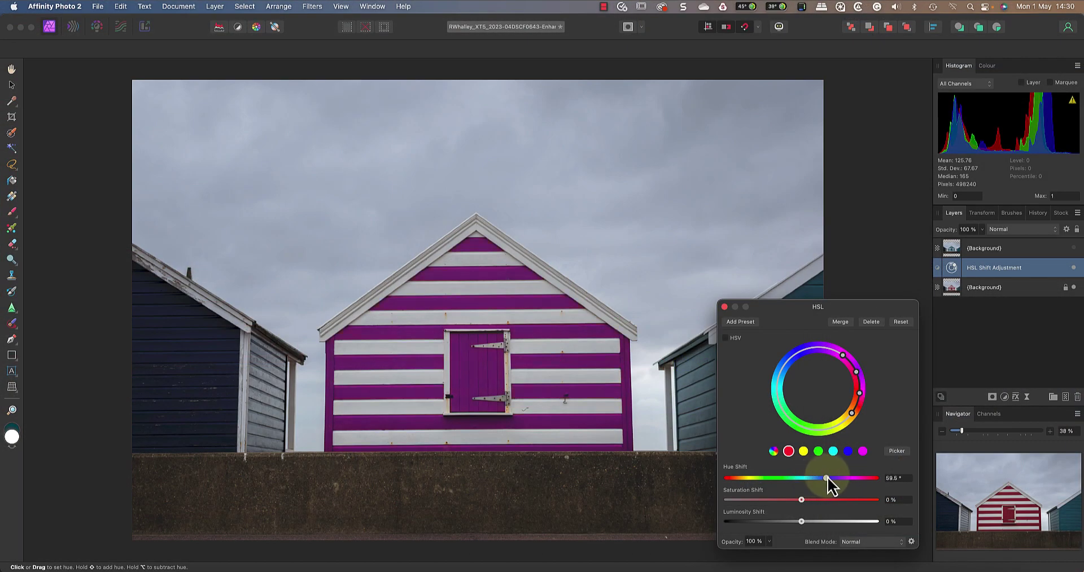
- Recolour the red stripes purple with hue shift 71.4°, saturation shift -28% and luminosity shift 14%
drag(827, 479, 751, 479)
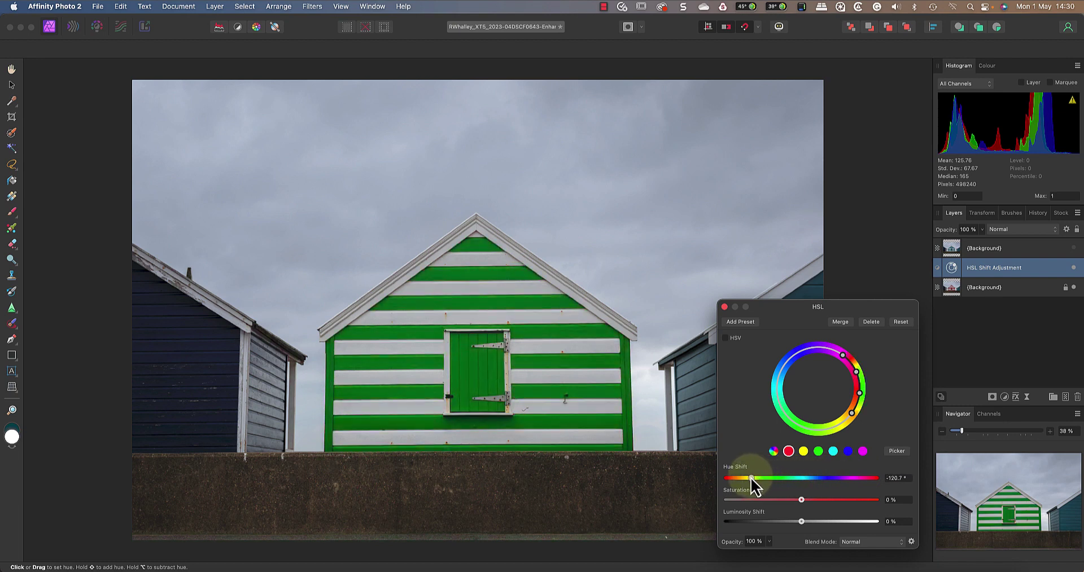
click(831, 480)
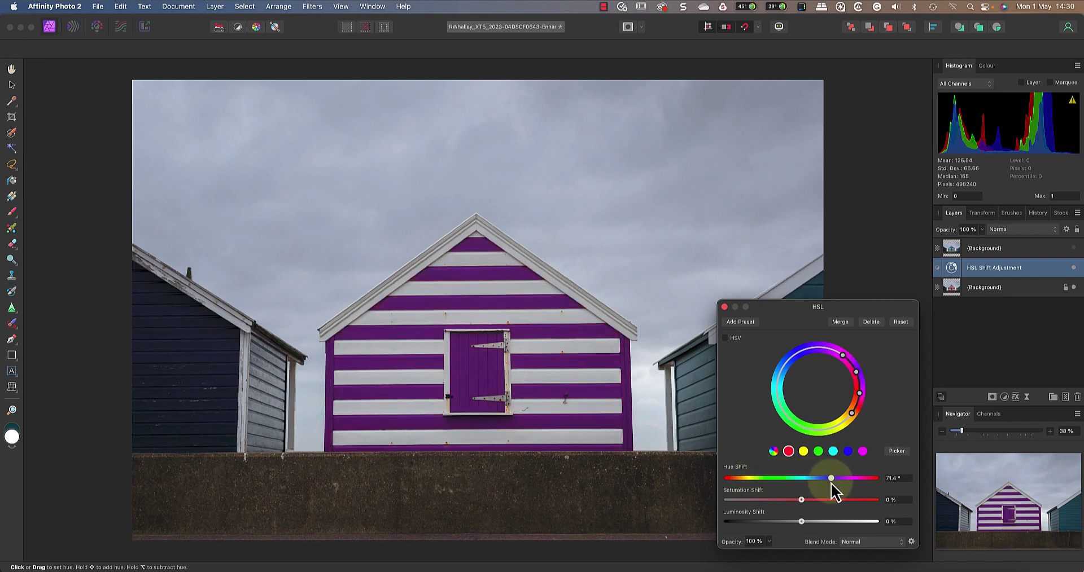
drag(802, 501, 811, 522)
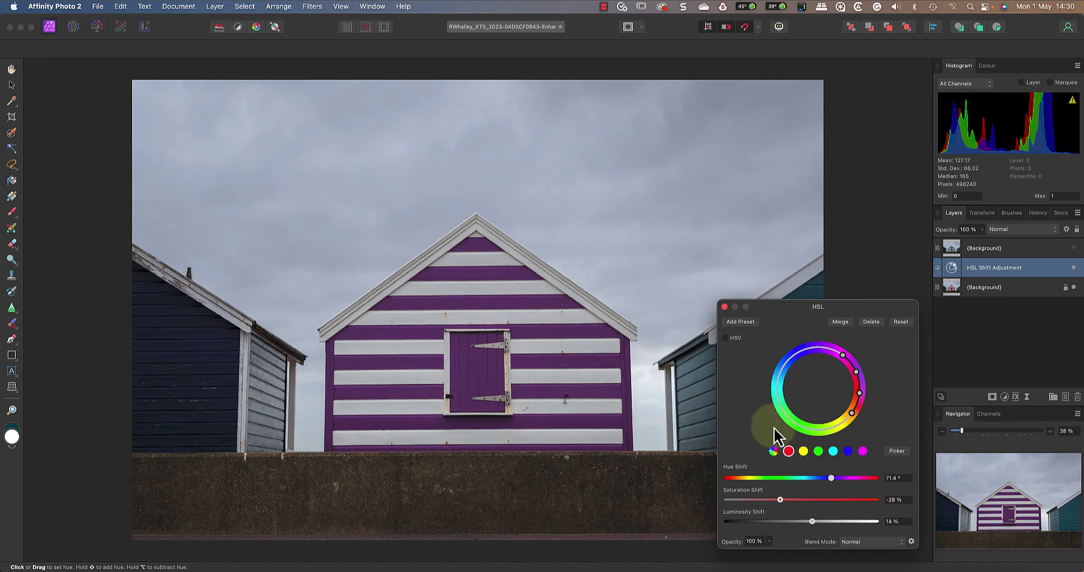
click(724, 308)
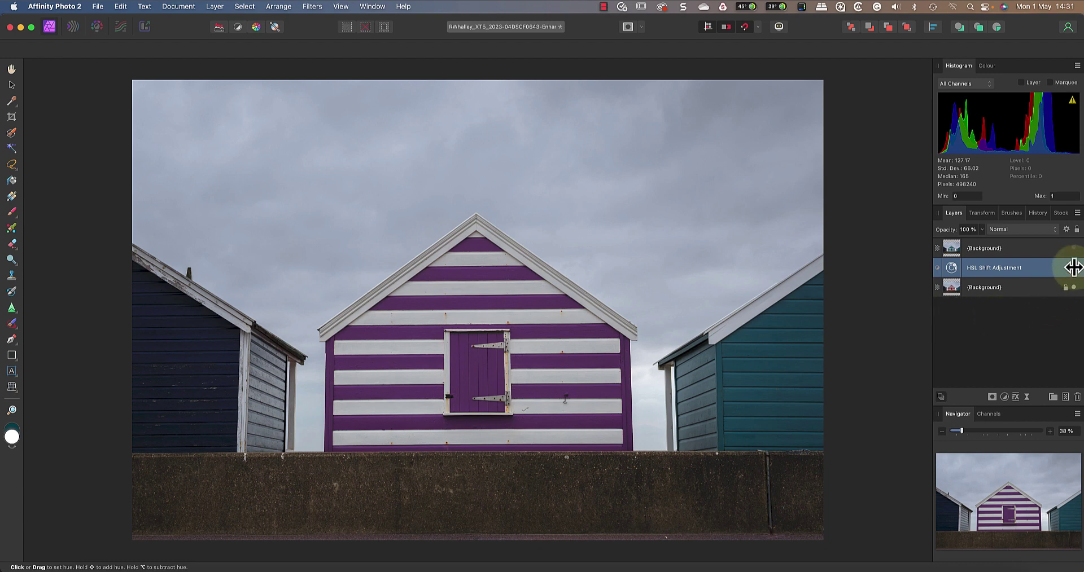
- Hide the HSL adjustment and add a new fill layer directly above the lower background layer
drag(1068, 275, 1073, 268)
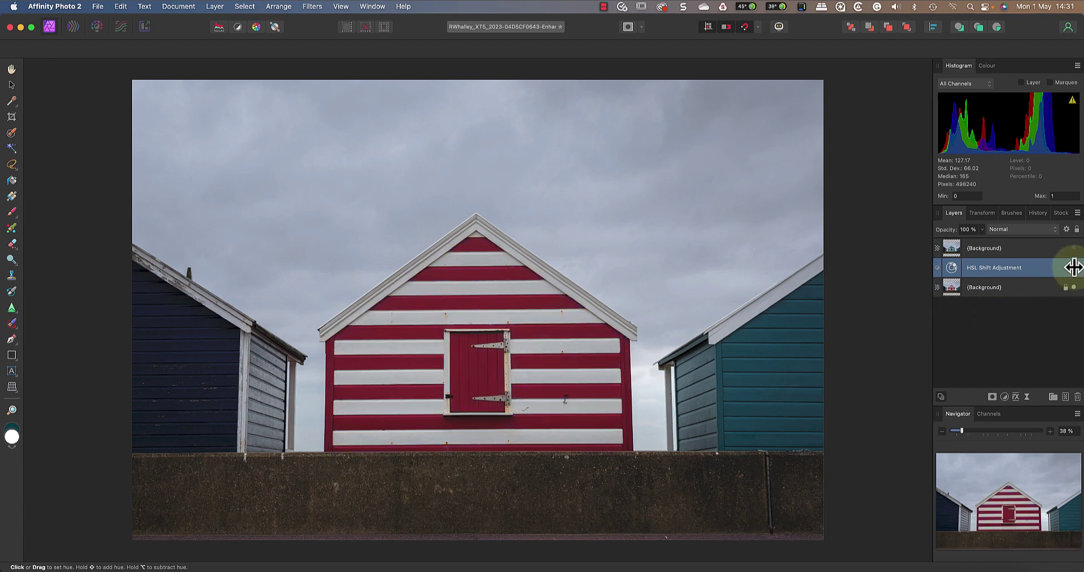
click(958, 288)
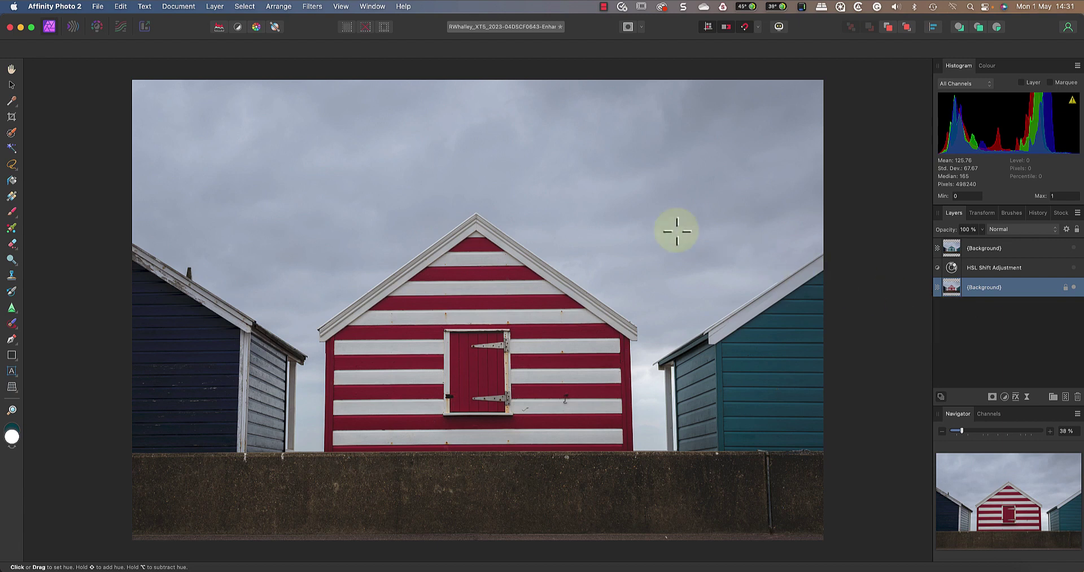
click(215, 7)
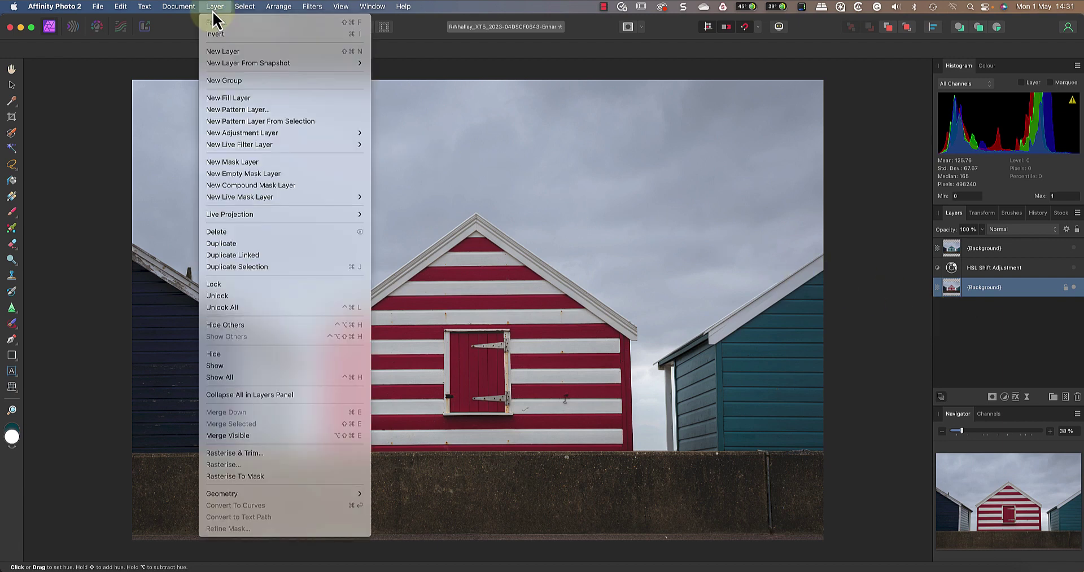
click(250, 100)
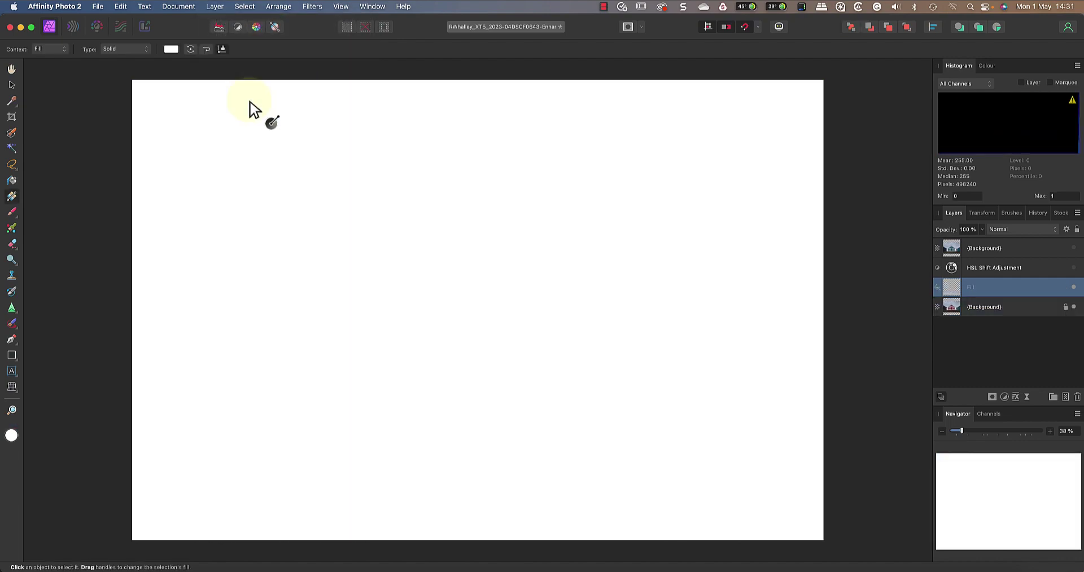
- Set the fill layer's colour to the muted blue 4F56A6
double_click(11, 436)
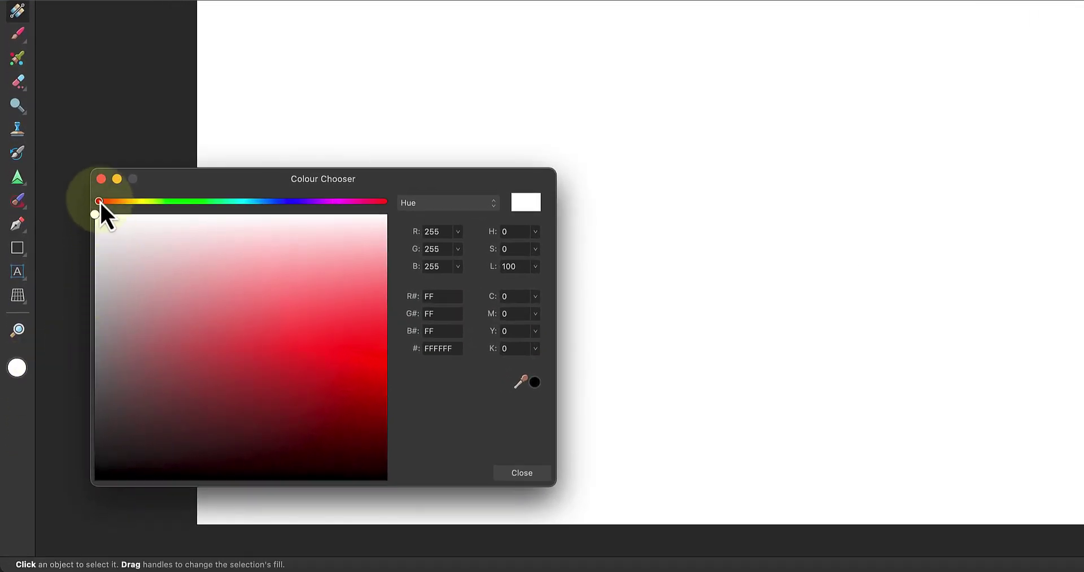
drag(67, 324, 110, 319)
drag(164, 195, 284, 202)
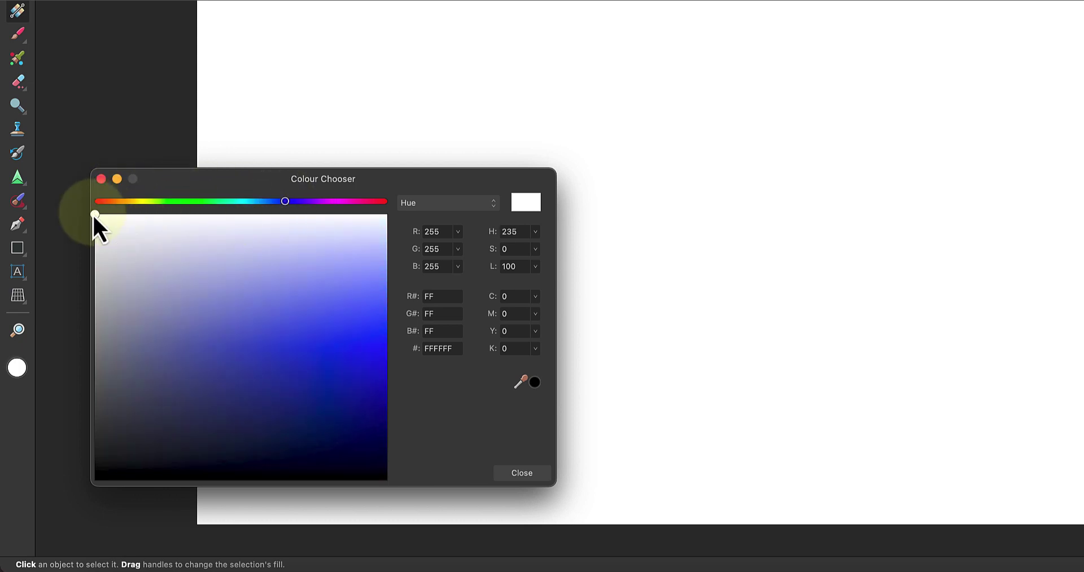
mouse_move(93, 214)
mouse_down()
mouse_move(304, 307)
mouse_move(304, 321)
mouse_move(243, 383)
mouse_move(157, 362)
mouse_move(198, 354)
mouse_up()
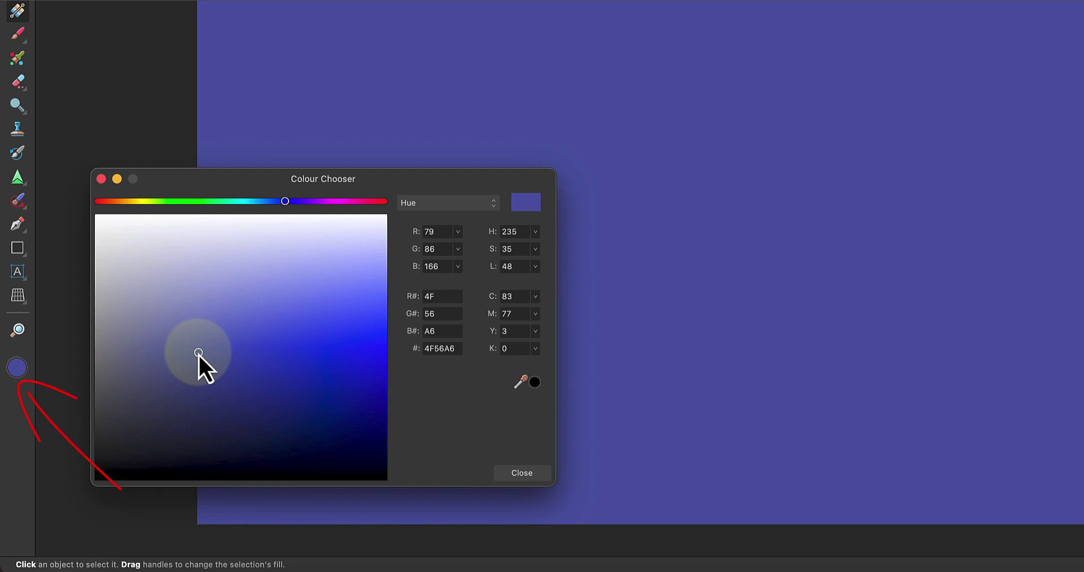
click(102, 179)
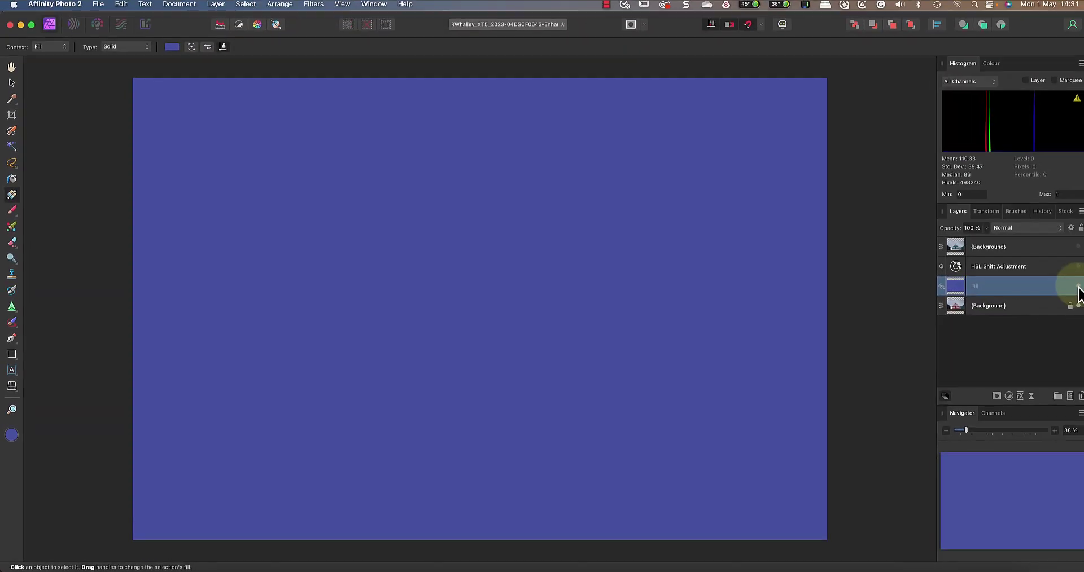
- Hide the fill layer and trace a closed Pen tool outline around the central hut, including its roof edges
click(1078, 286)
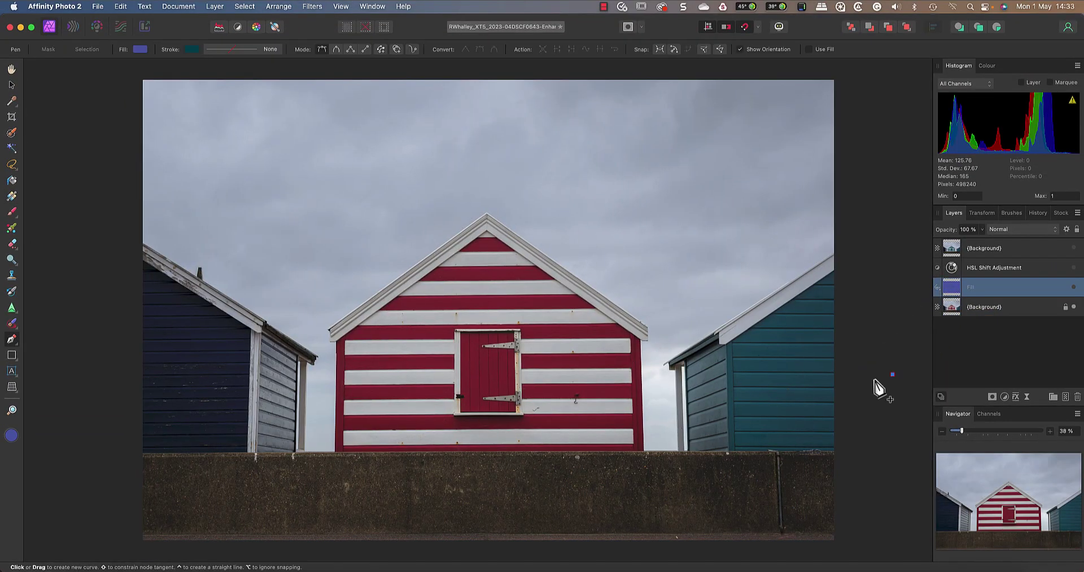
key(p)
click(335, 451)
click(330, 333)
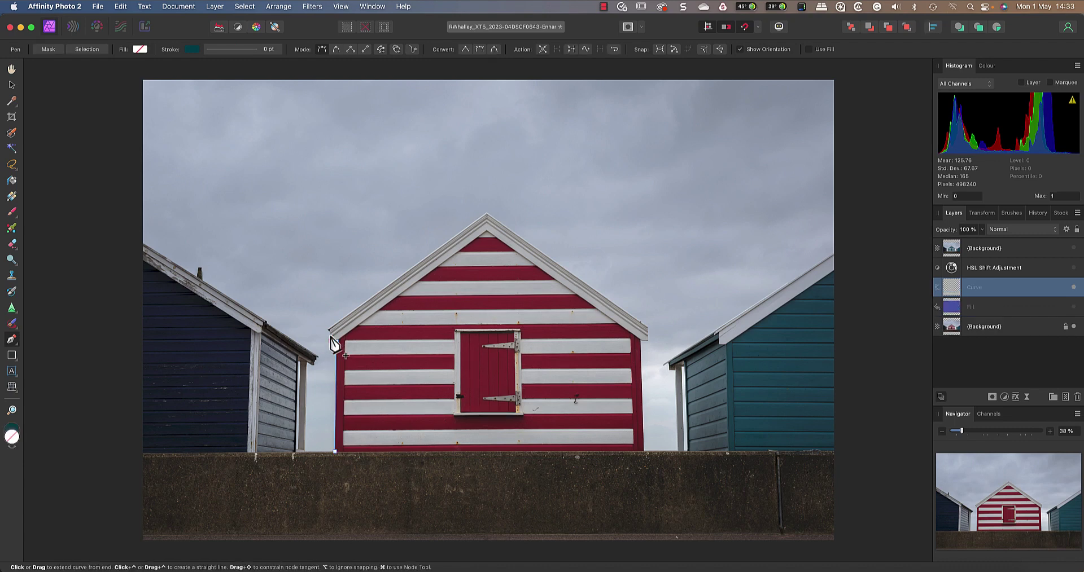
click(488, 214)
click(647, 327)
click(642, 339)
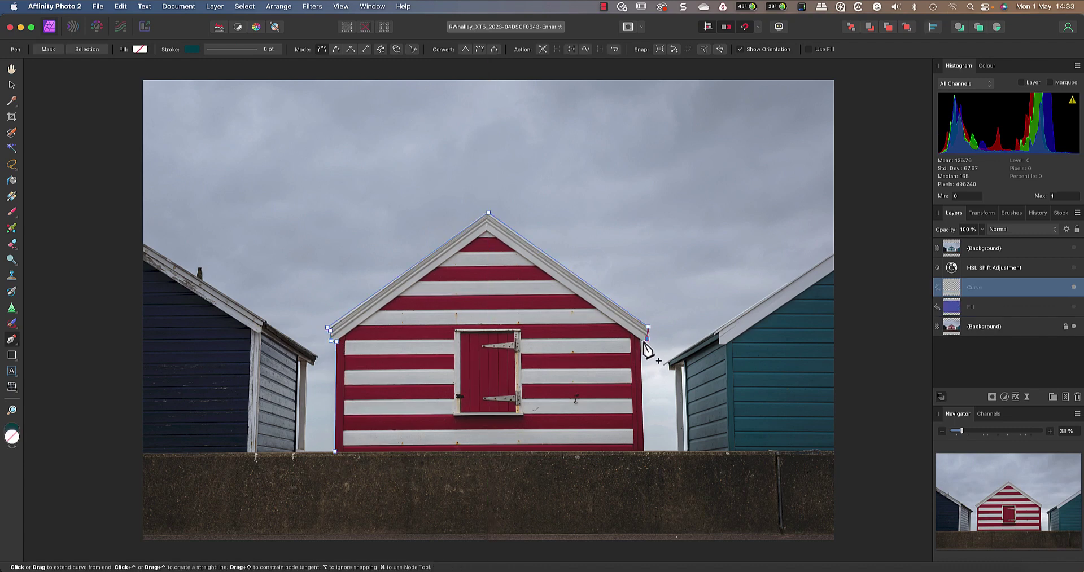
click(644, 451)
click(335, 451)
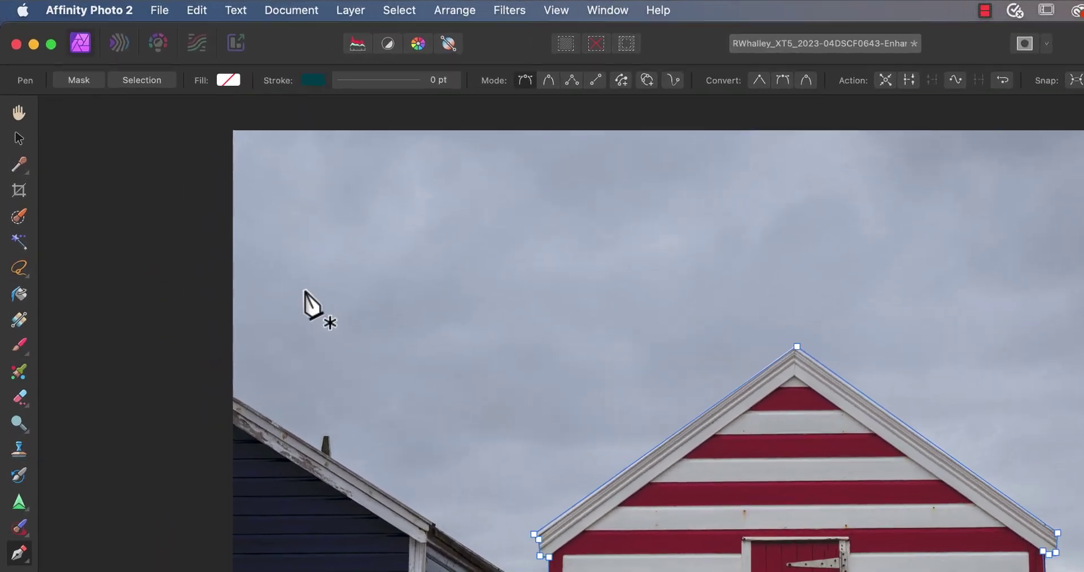
- Turn the hut outline into a mask on the fill layer and show the fill layer again
click(77, 87)
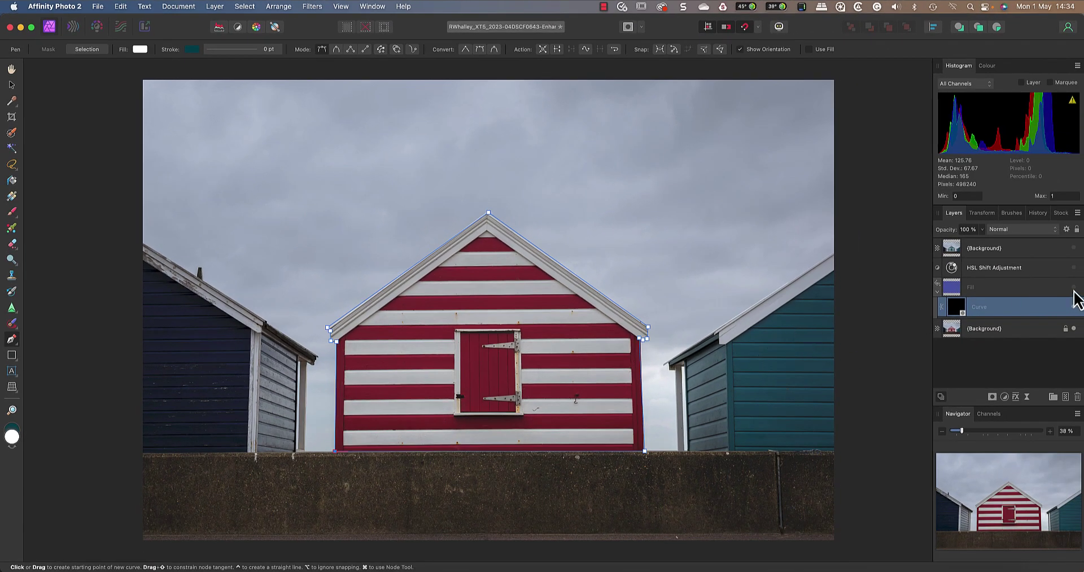
click(1073, 288)
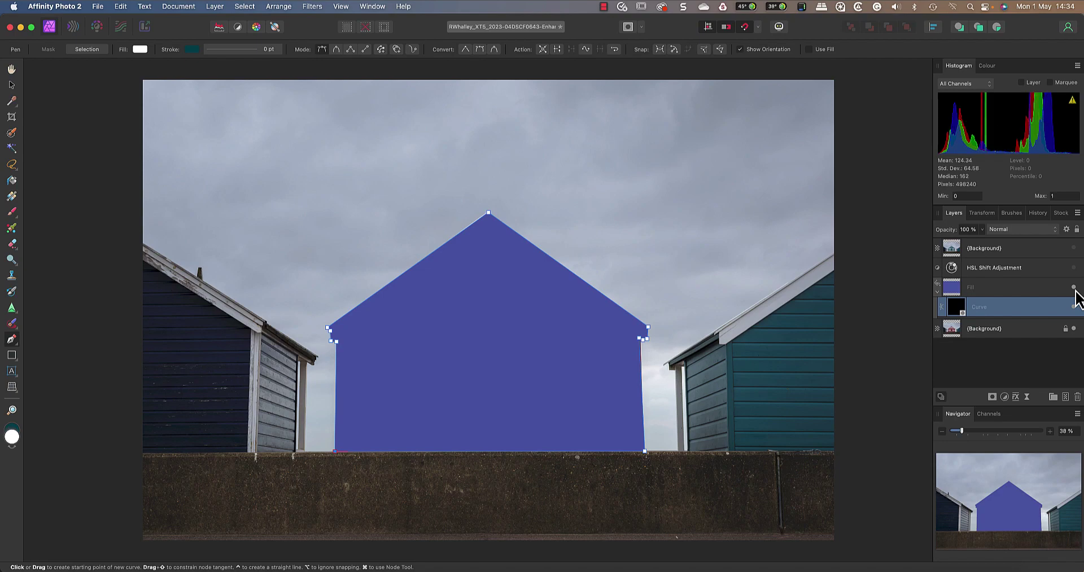
key(h)
- Add a Luminosity Range Mask to the fill layer
click(954, 291)
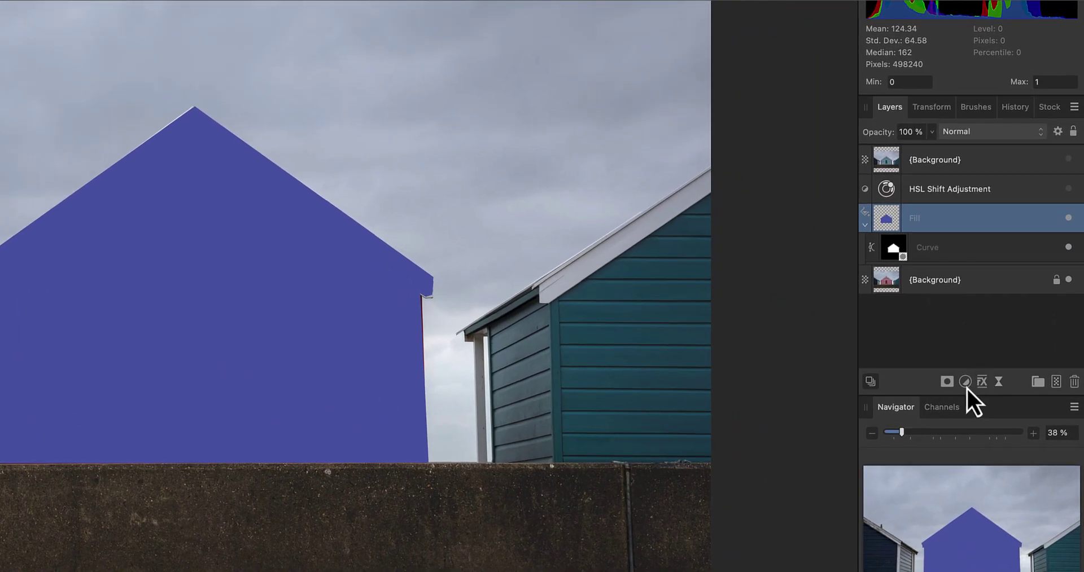
click(948, 382)
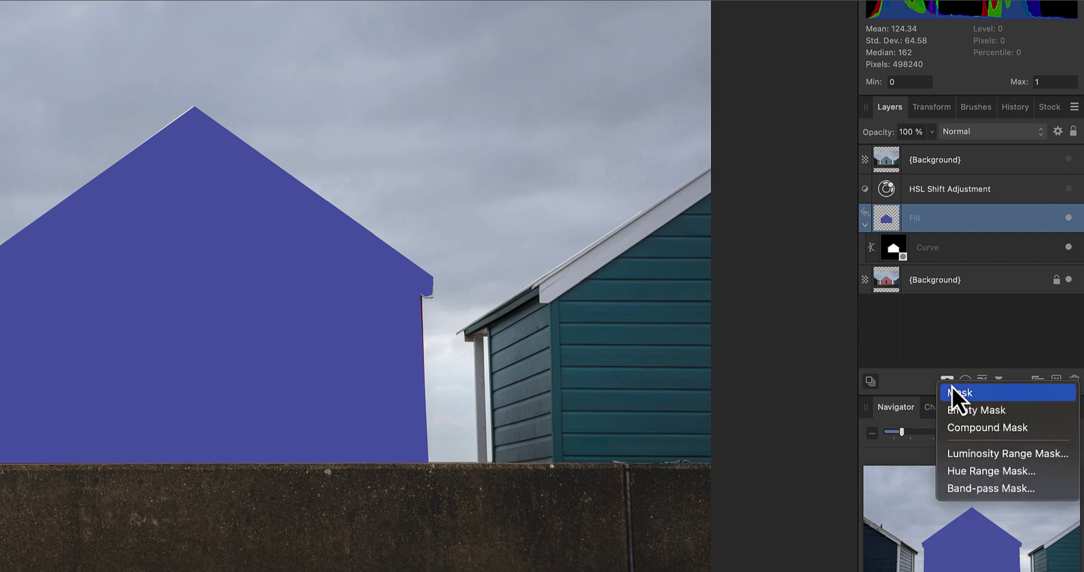
click(974, 455)
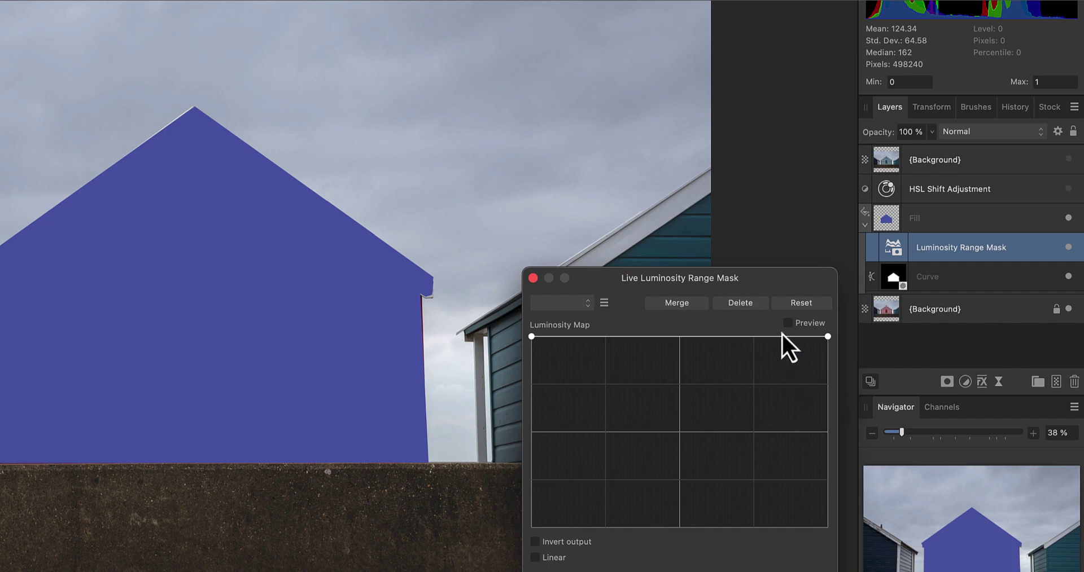
- Preview the luminosity mask and shape its curve with the black and white points moved inward, darkening the hut's red stripes
click(789, 324)
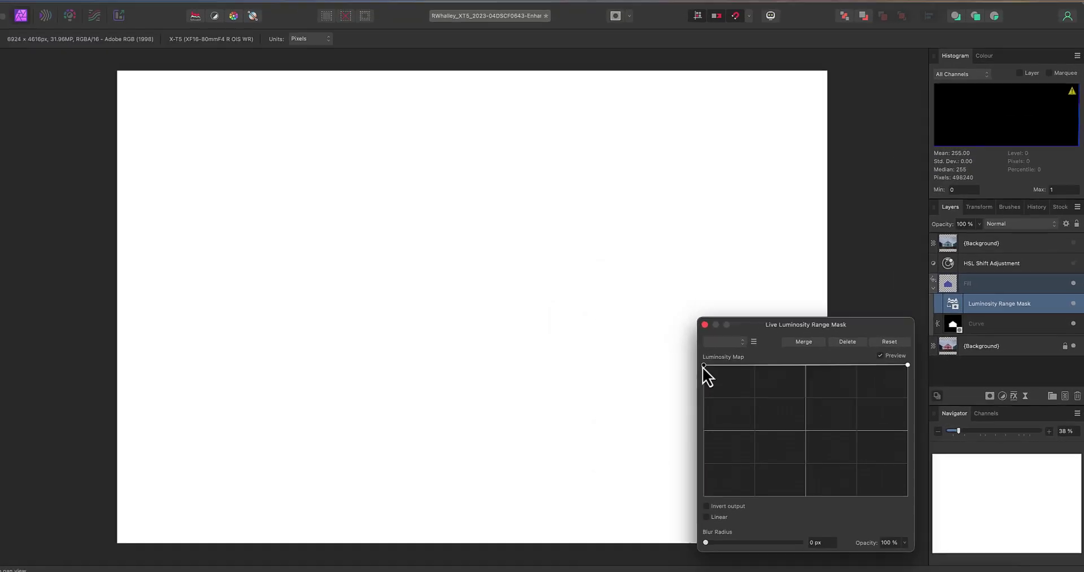
drag(572, 343, 564, 470)
drag(708, 458, 734, 502)
drag(912, 367, 846, 387)
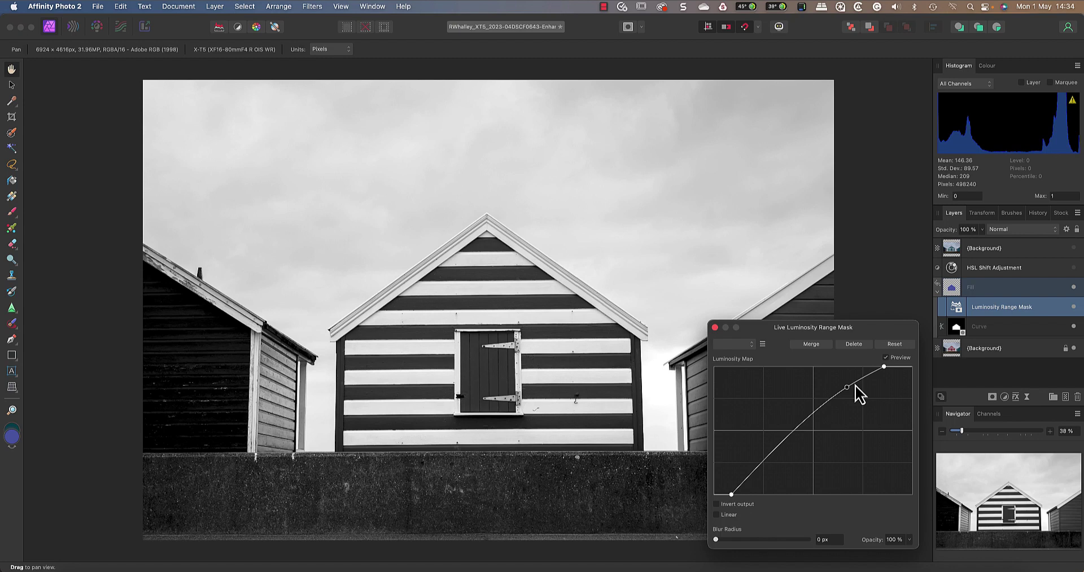
click(886, 358)
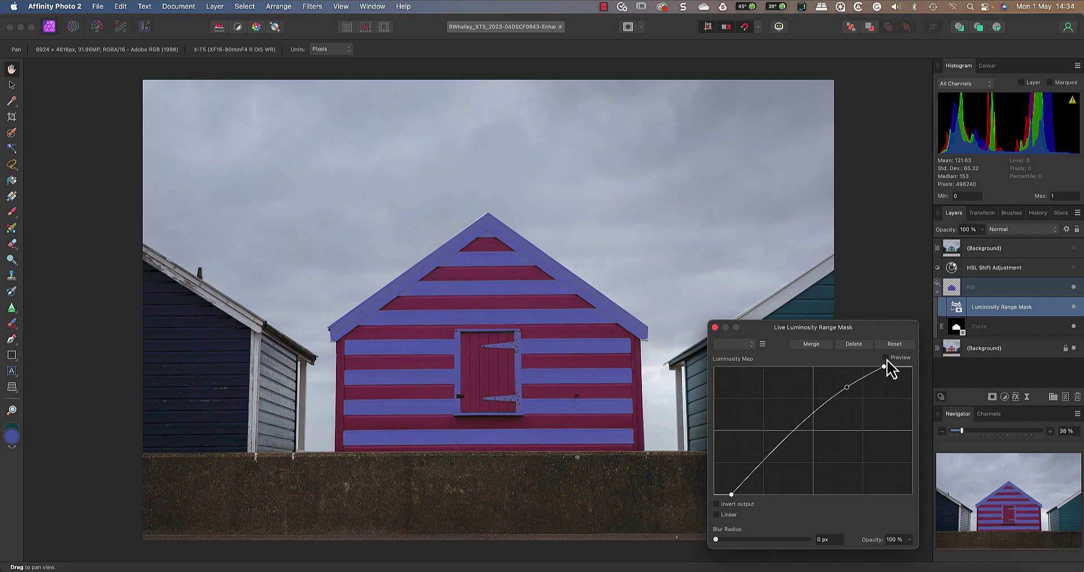
click(715, 328)
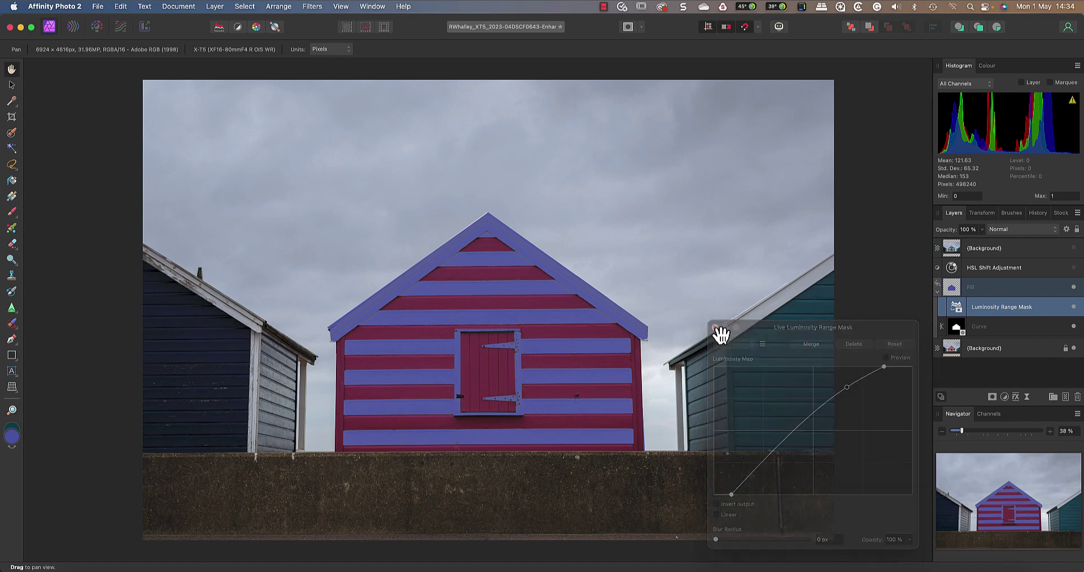
- Set the fill layer's blend mode to Linear Light
click(989, 290)
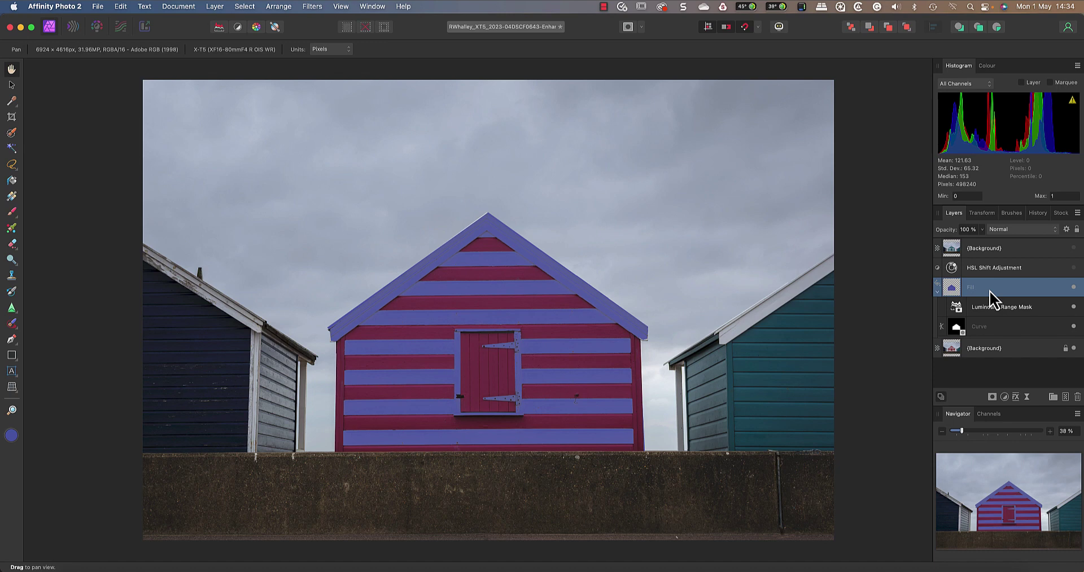
click(1000, 229)
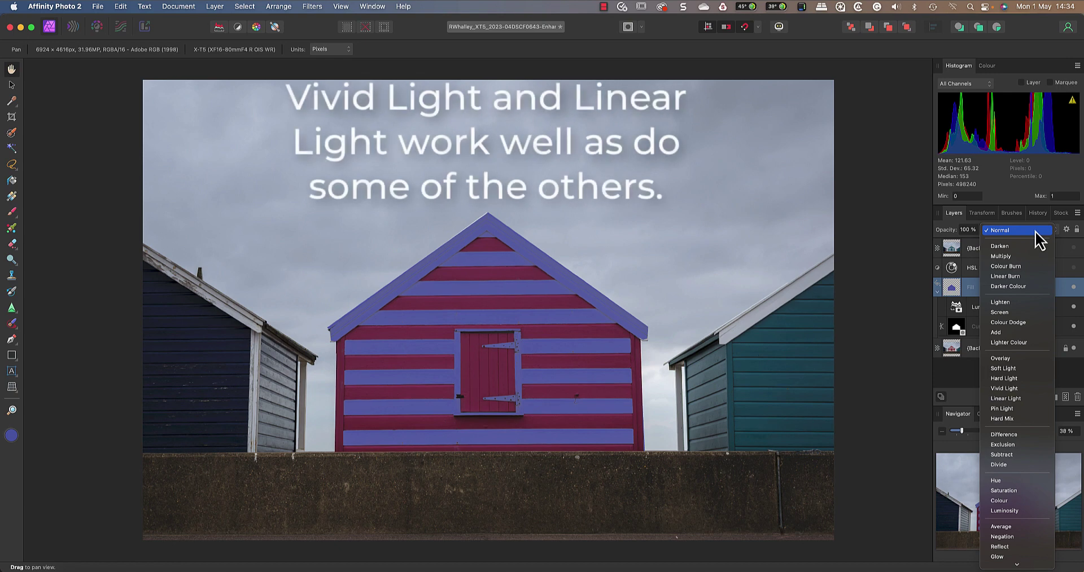
click(1021, 399)
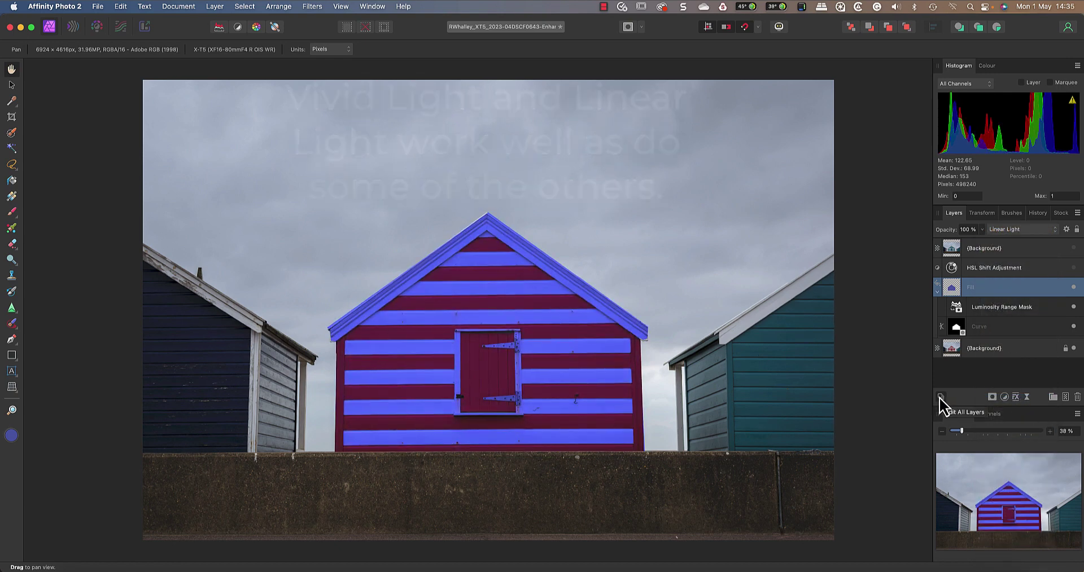
- Change the fill layer's colour to a slightly lighter blue
click(11, 436)
drag(140, 428, 155, 407)
click(68, 309)
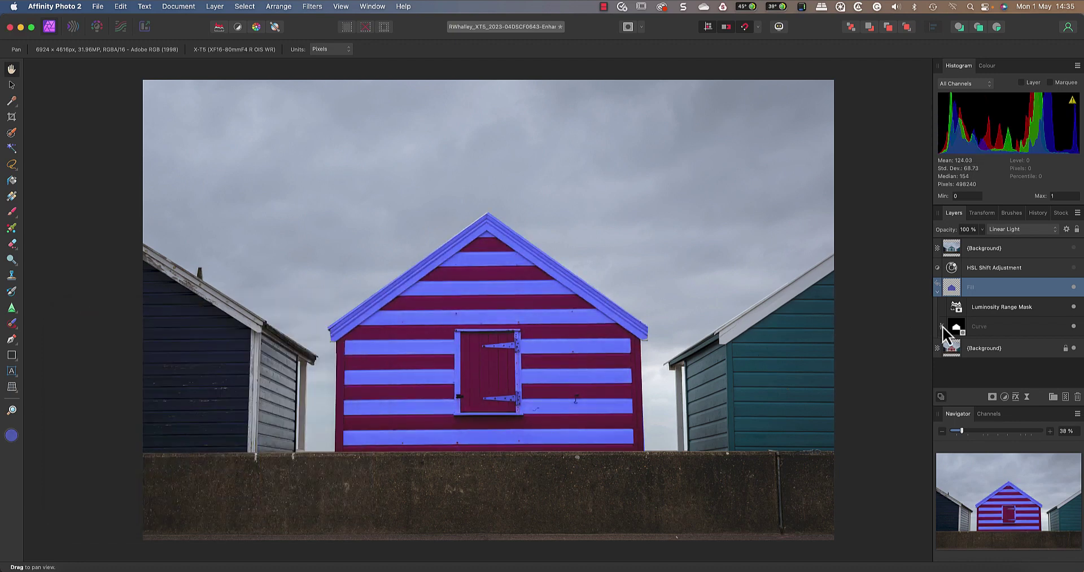
- Refine the Luminosity Range Mask by moving the curve's black point further inward and raising its upper point slightly
double_click(957, 310)
drag(722, 495, 767, 496)
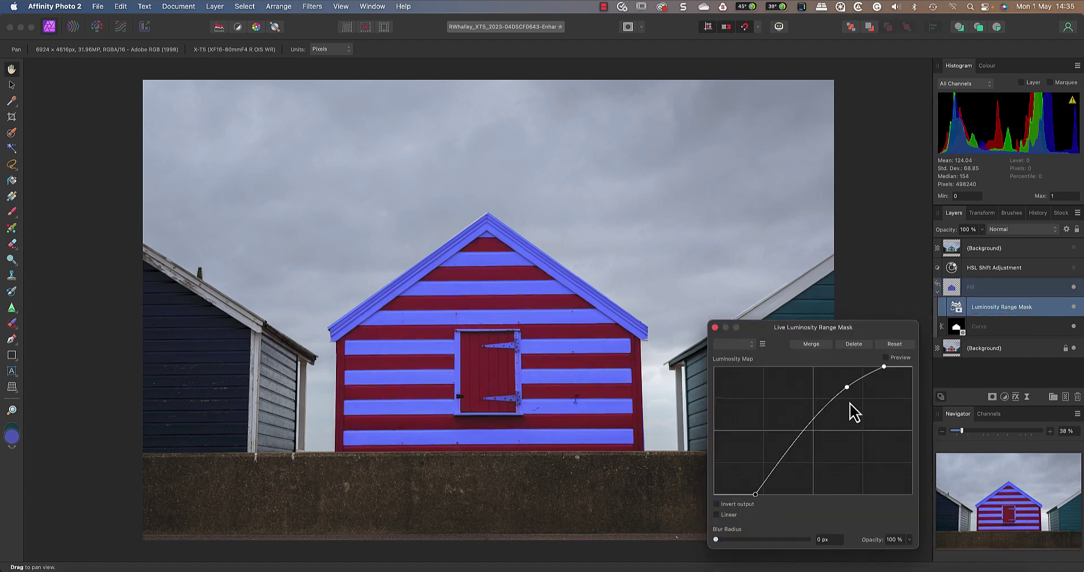
drag(850, 402, 850, 394)
click(714, 327)
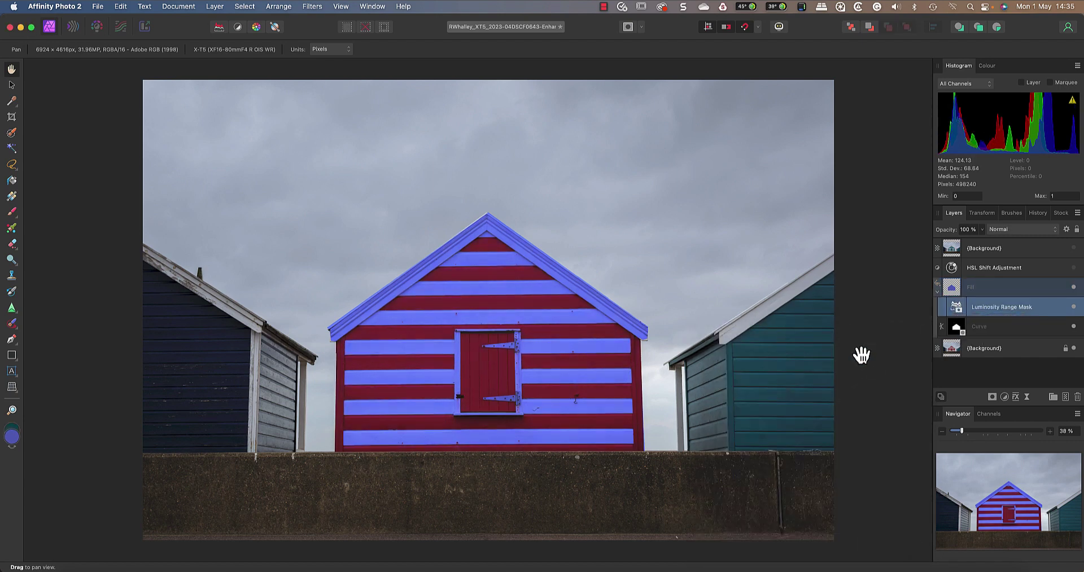